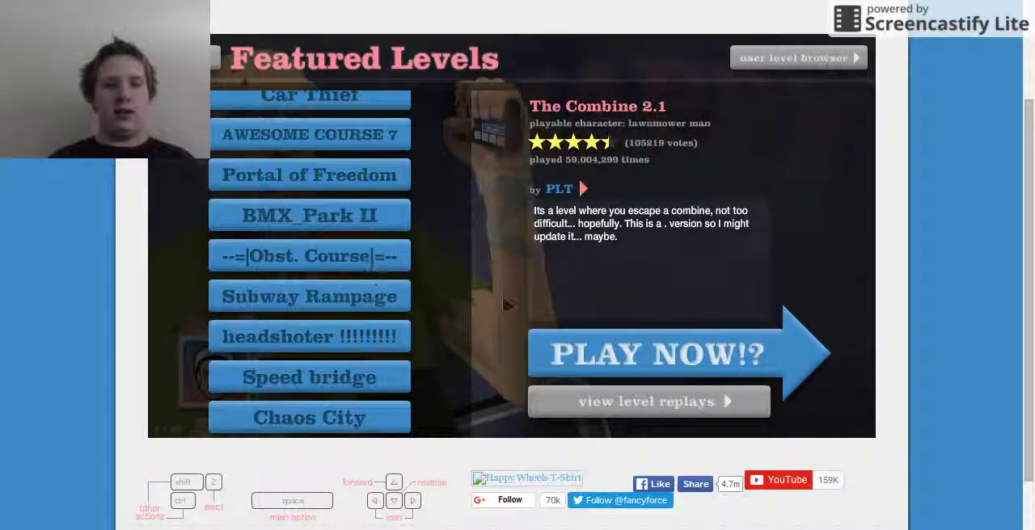
{"action": "scroll", "coordinate": [356, 267], "scroll_direction": "up", "scroll_amount": 1}
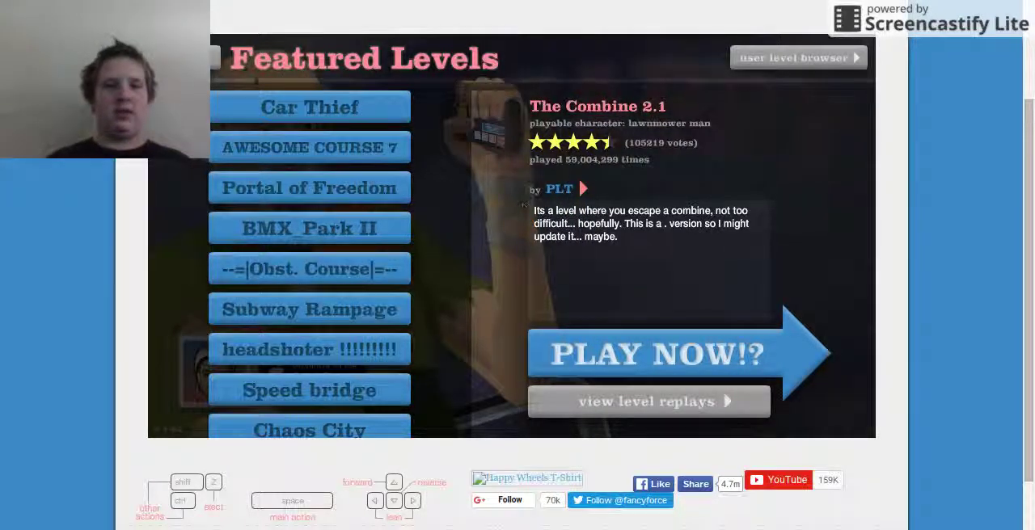
{"action": "scroll", "coordinate": [451, 177], "scroll_direction": "up", "scroll_amount": 5}
{"action": "scroll", "coordinate": [451, 177], "scroll_direction": "up", "scroll_amount": 3}
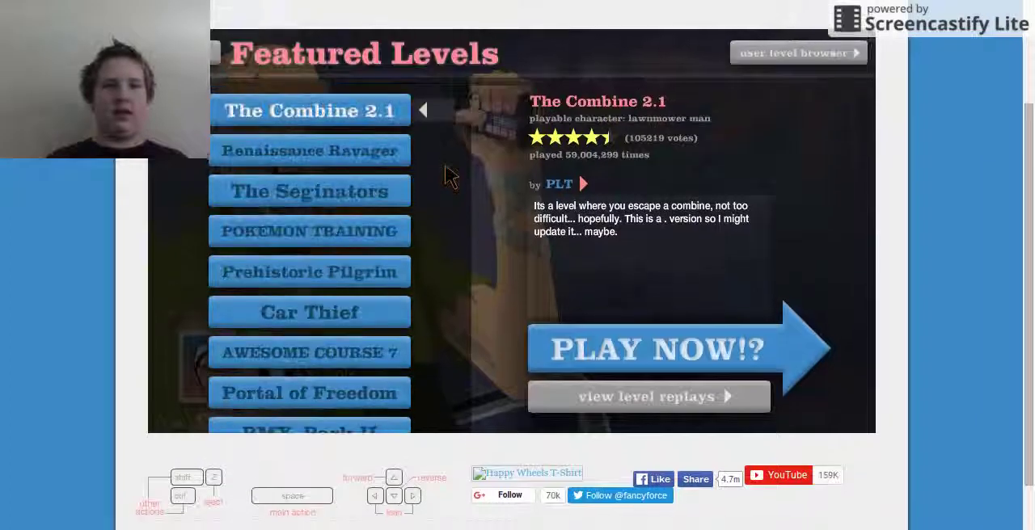
{"action": "scroll", "coordinate": [452, 177], "scroll_direction": "down", "scroll_amount": 2}
{"action": "scroll", "coordinate": [451, 176], "scroll_direction": "up", "scroll_amount": 3}
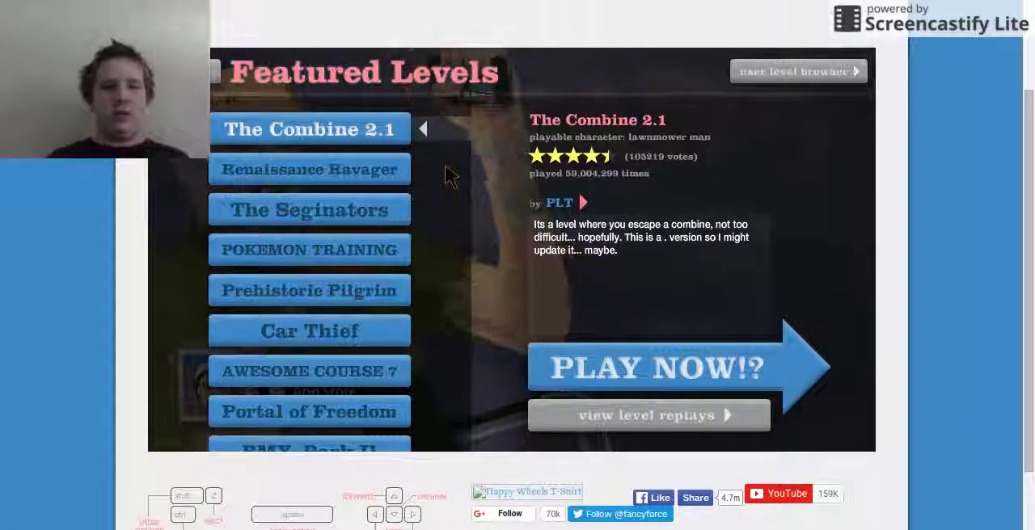
Open the featured level 'Car Thief' and start it as the wheelchair character
{"action": "left_click", "coordinate": [323, 339]}
{"action": "left_click", "coordinate": [668, 376]}
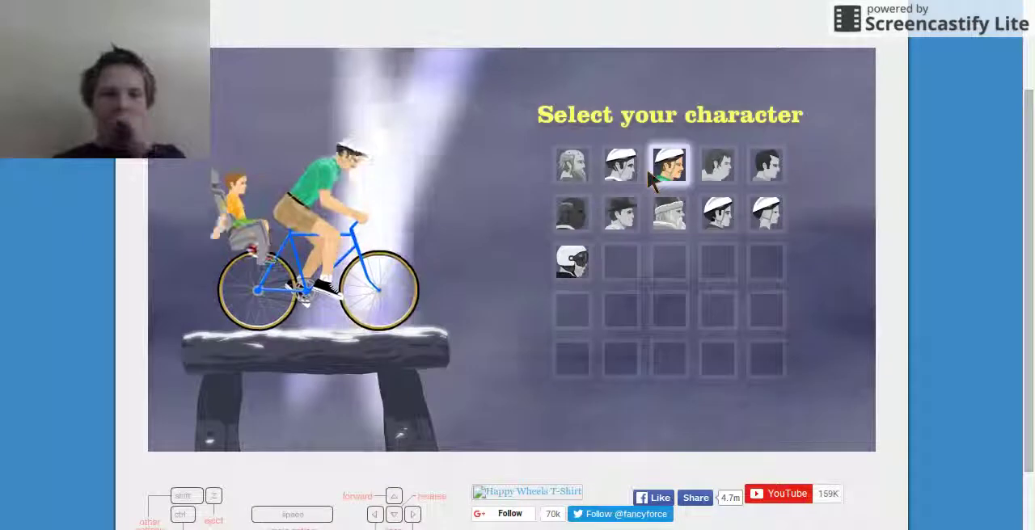
{"action": "left_click", "coordinate": [571, 166]}
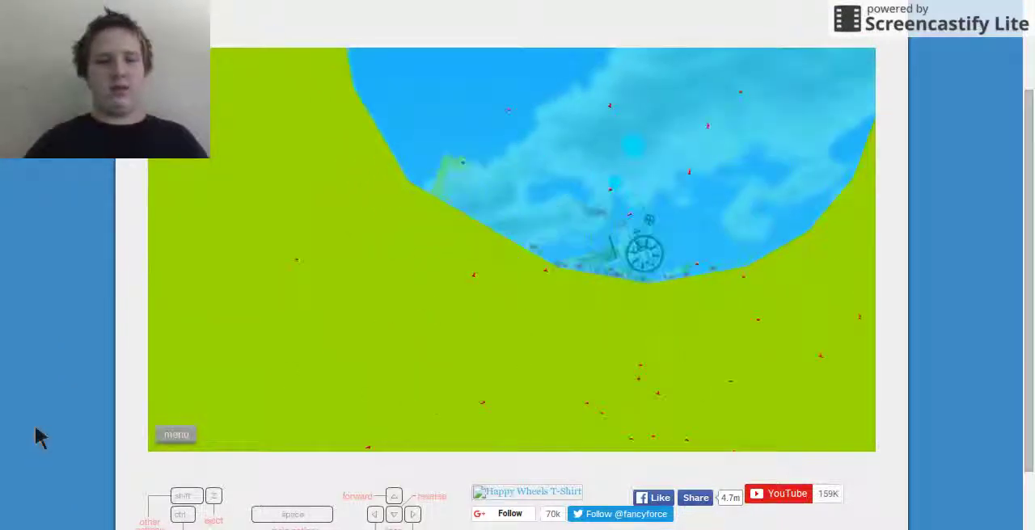
Pause the game and restart Car Thief with the R key
{"action": "left_click", "coordinate": [176, 434]}
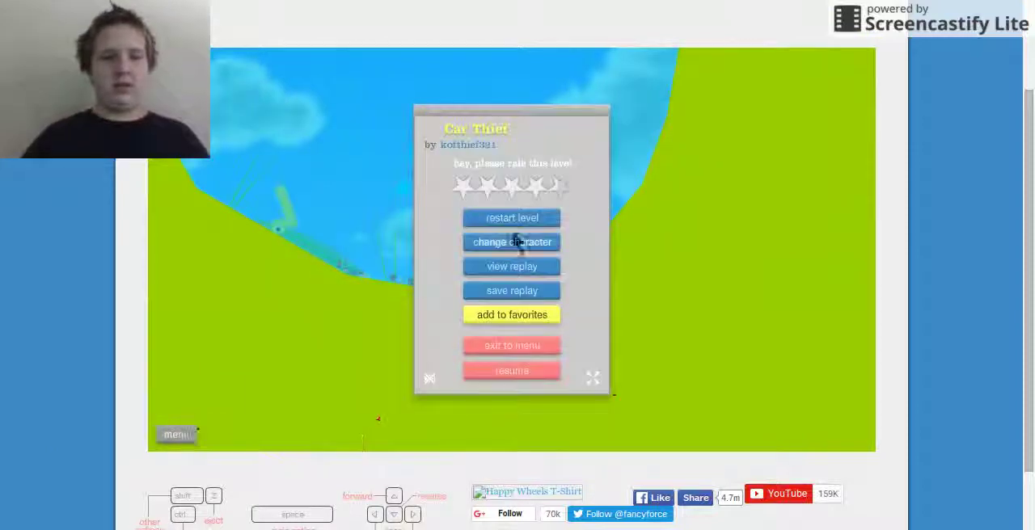
{"action": "key", "text": "r"}
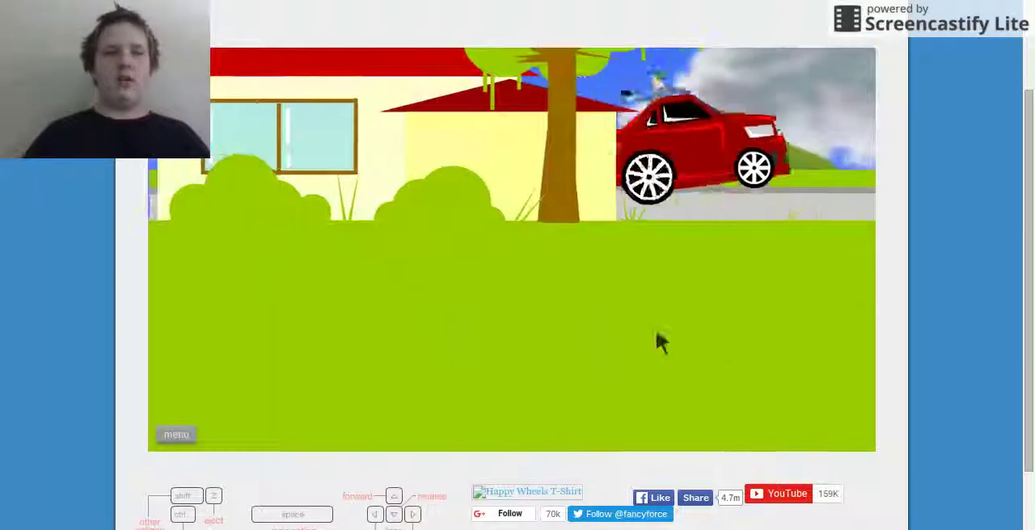